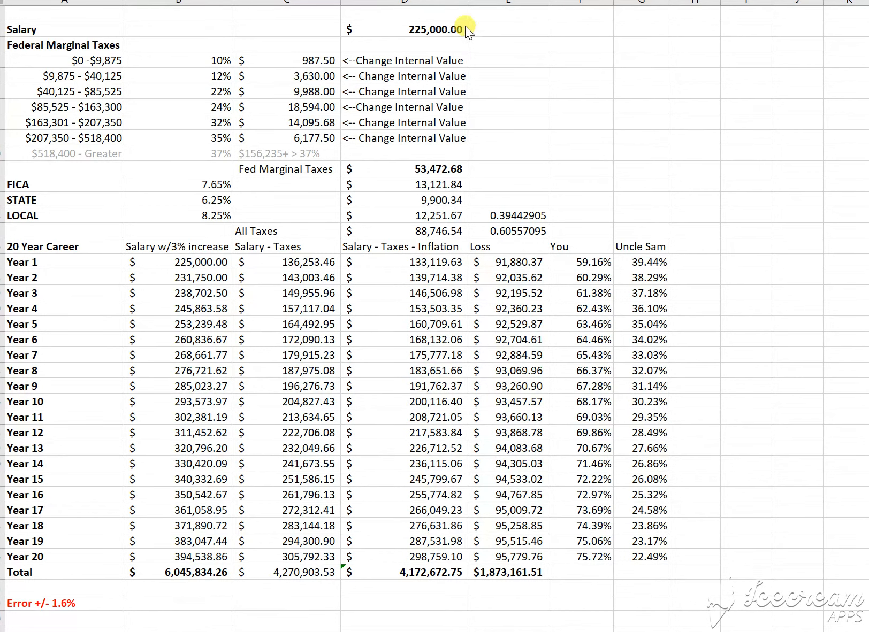
Step: Set the Salary amount to 100,000
click(423, 31)
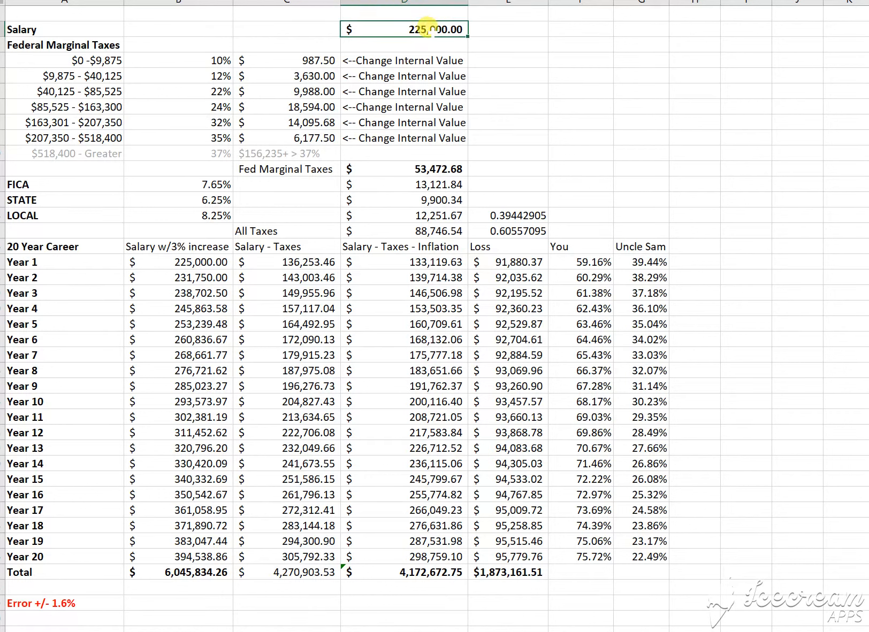
text(100,000)
key(Return)
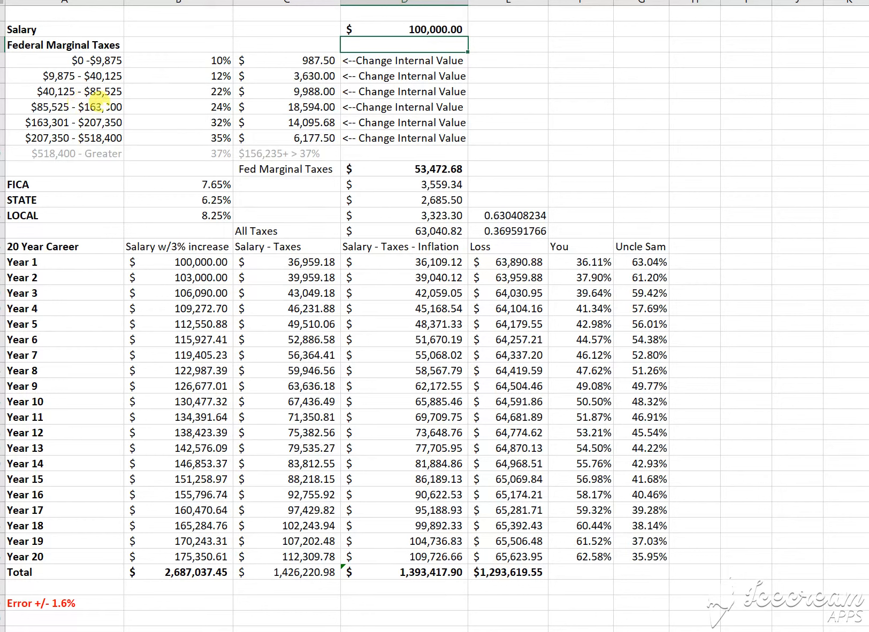
Step: Change the upper limit in the 24% bracket's tax formula to 100000, keeping 85525 as the lower limit
click(286, 106)
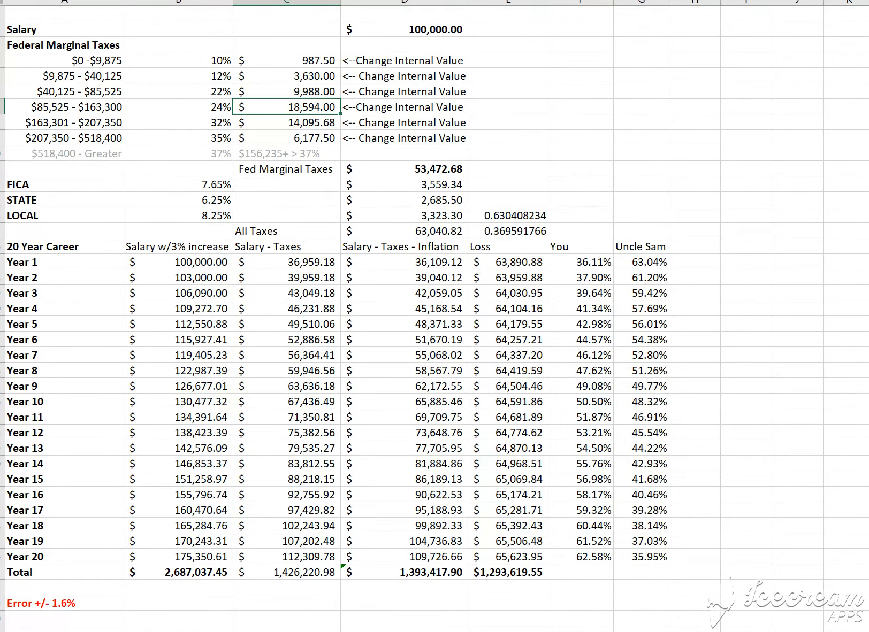
key(F2)
key(BackSpace)
key(BackSpace)
key(BackSpace)
key(BackSpace)
key(BackSpace)
key(BackSpace)
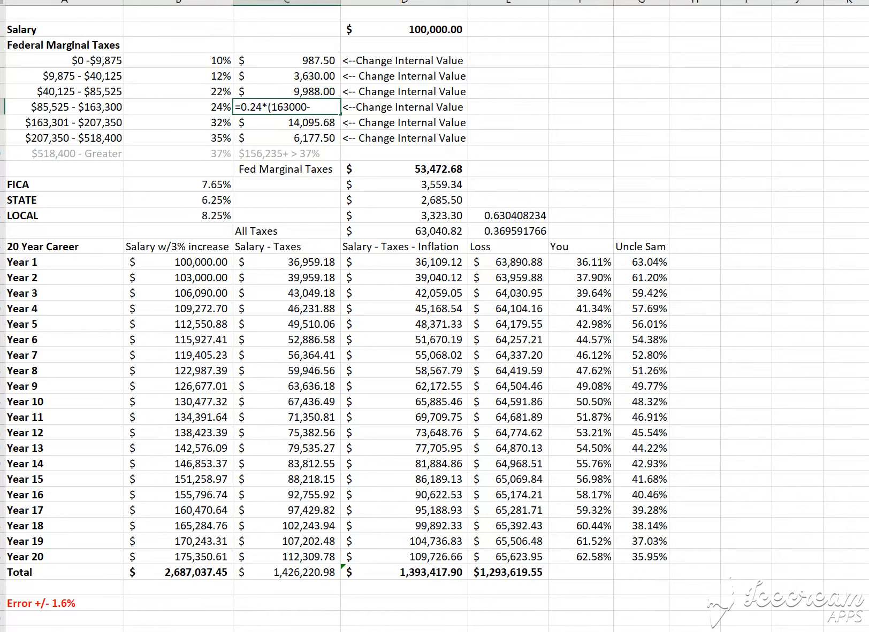
key(BackSpace)
key(BackSpace)
text(00)
key(Return)
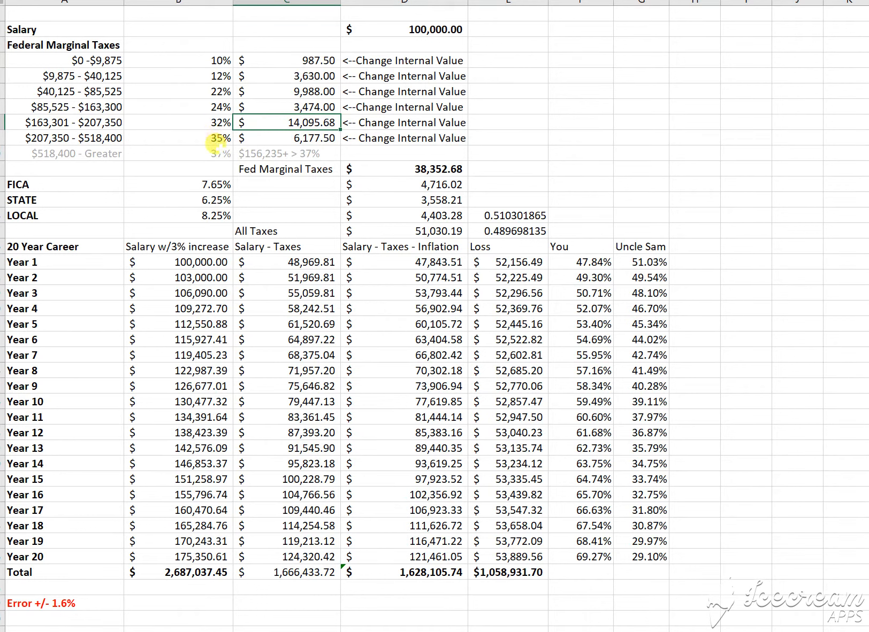
Step: Disable the 32% bracket's tax calculation by removing the equals sign from its formula so it becomes plain text
click(262, 153)
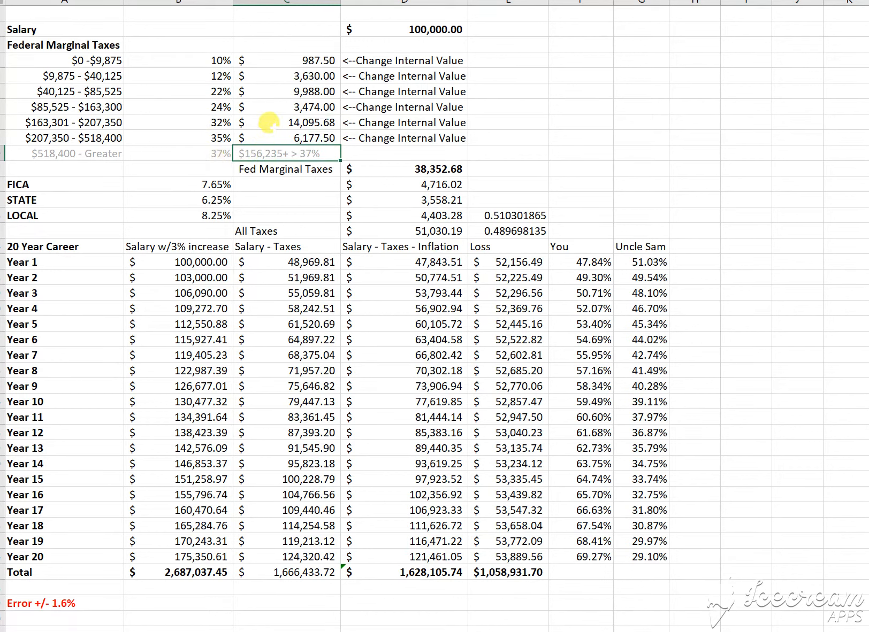
click(266, 122)
key(F2)
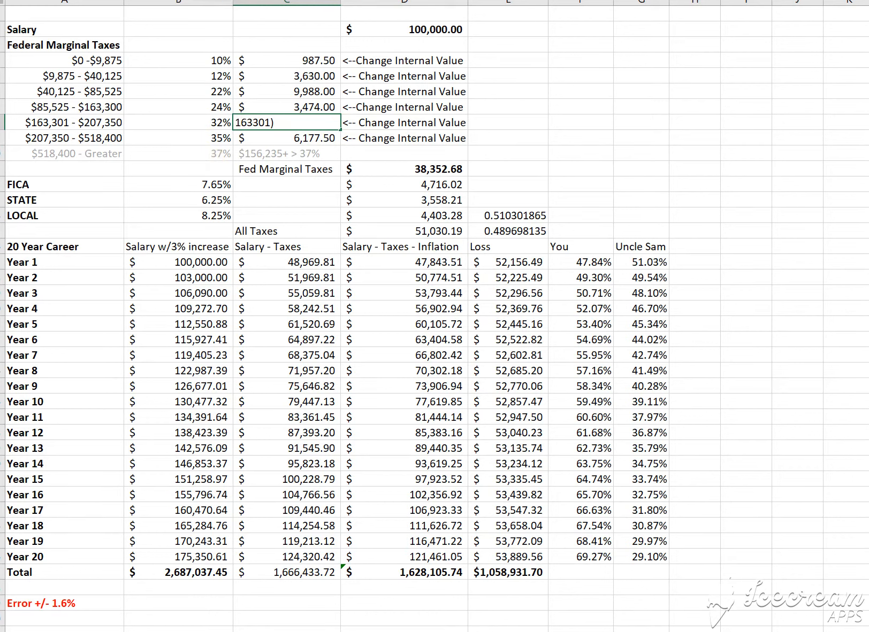
key(Home)
key(Delete)
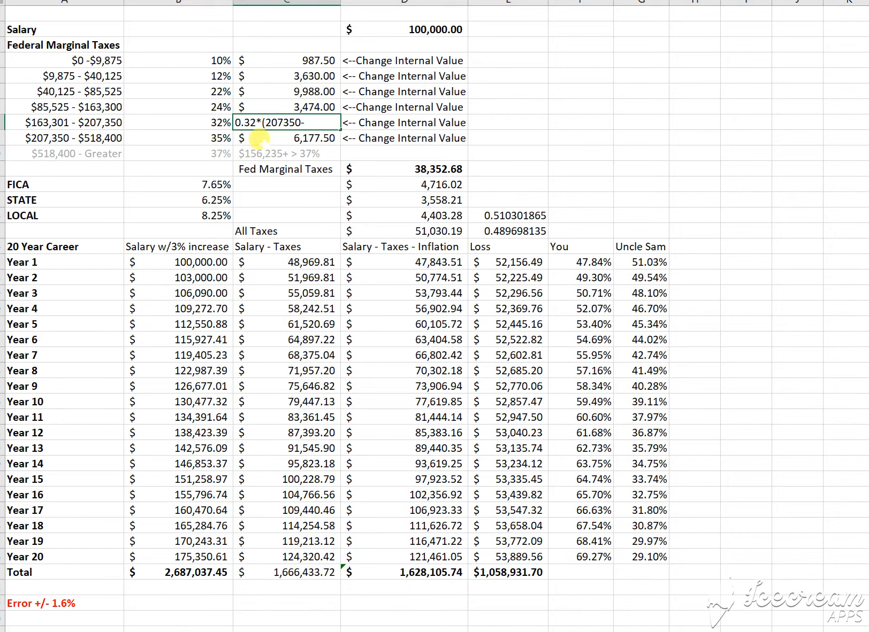
key(Return)
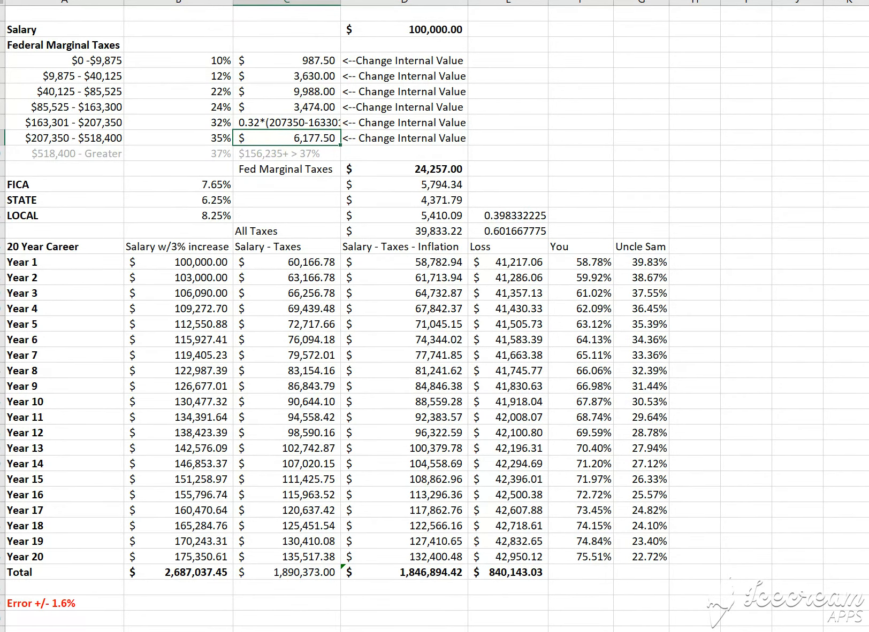
Step: Remove the leading equals sign from the 35% bracket's formula to exclude that bracket from the federal tax sum
key(F2)
key(Home)
key(Delete)
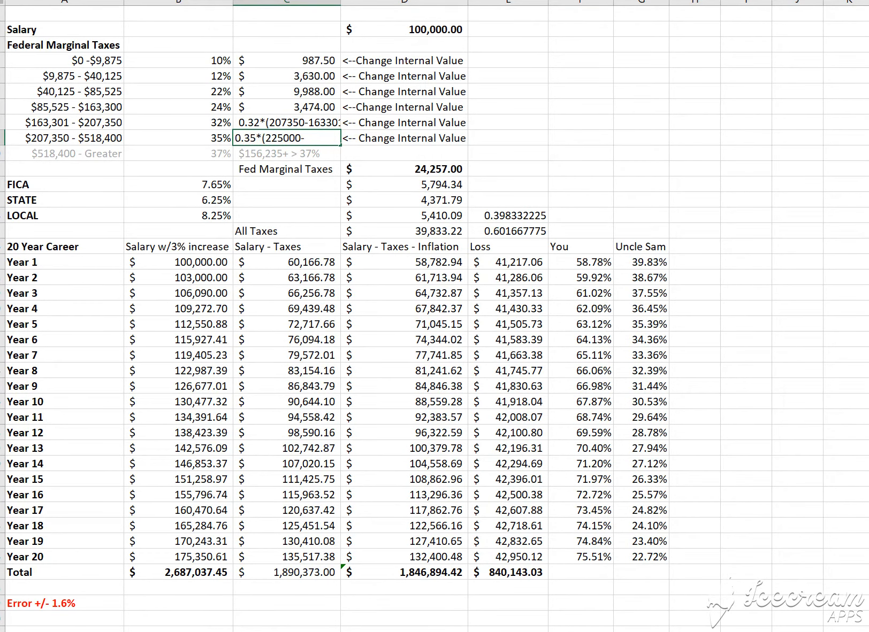
key(Return)
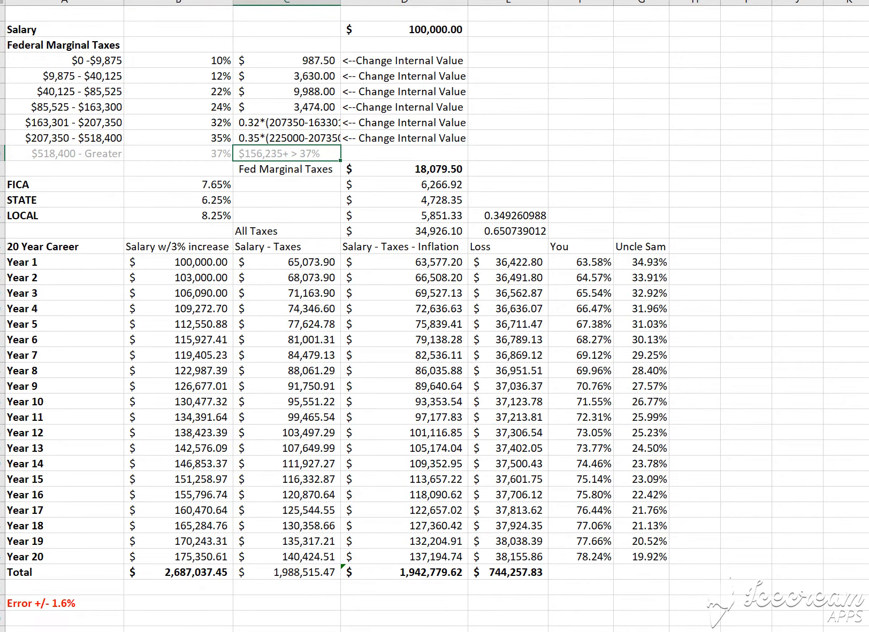
click(741, 210)
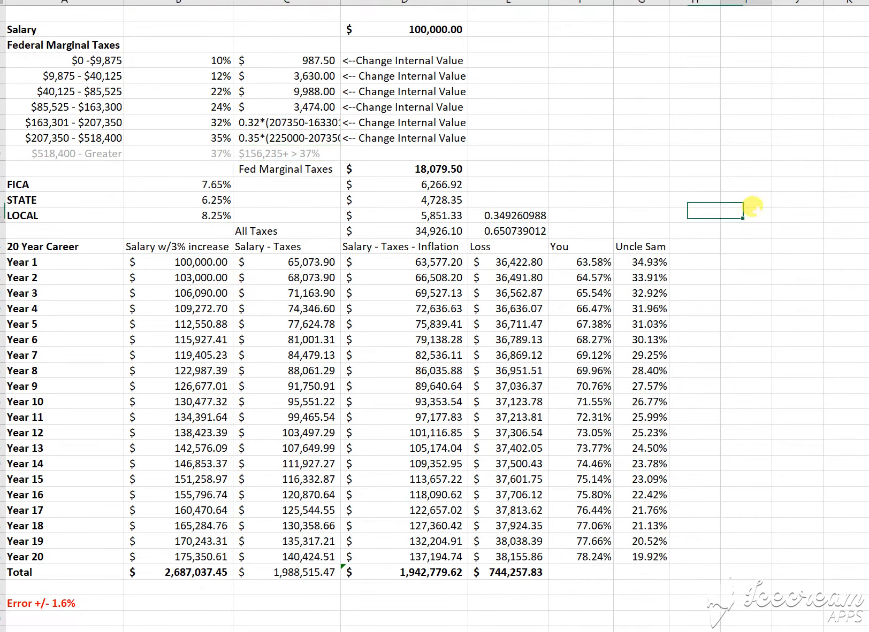
click(750, 208)
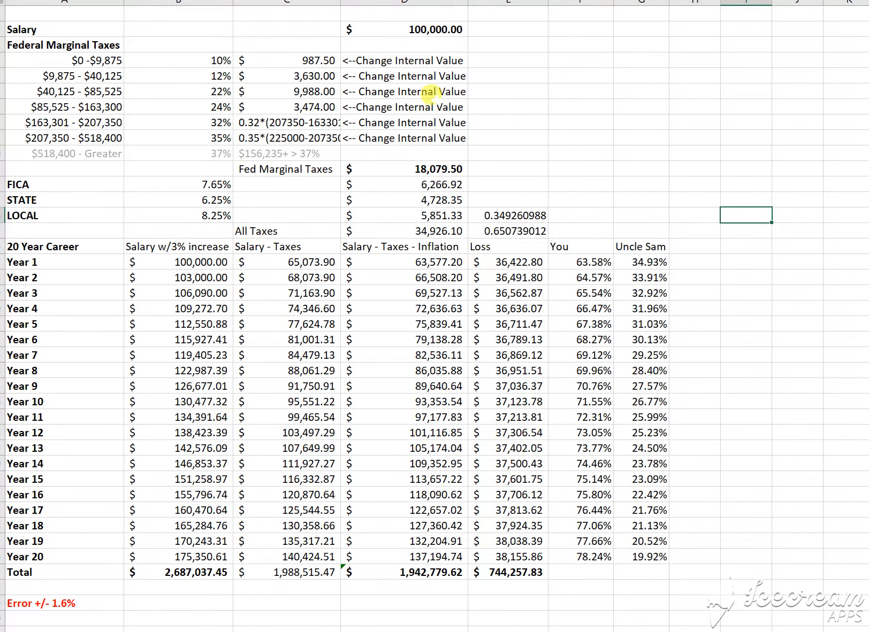
Step: Inspect the sum formulas behind the Fed Marginal Taxes and All Taxes amounts, leaving both unchanged
double_click(426, 166)
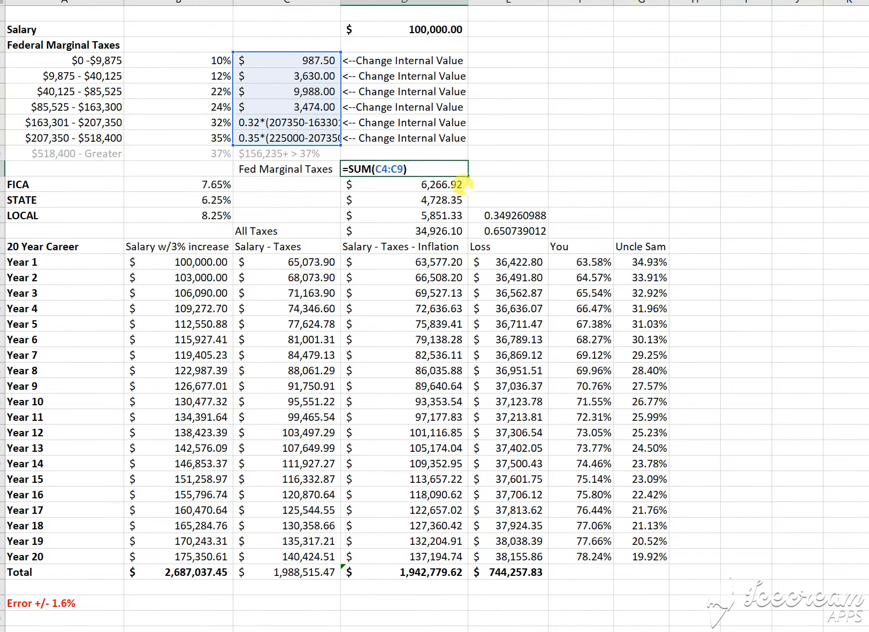
key(Escape)
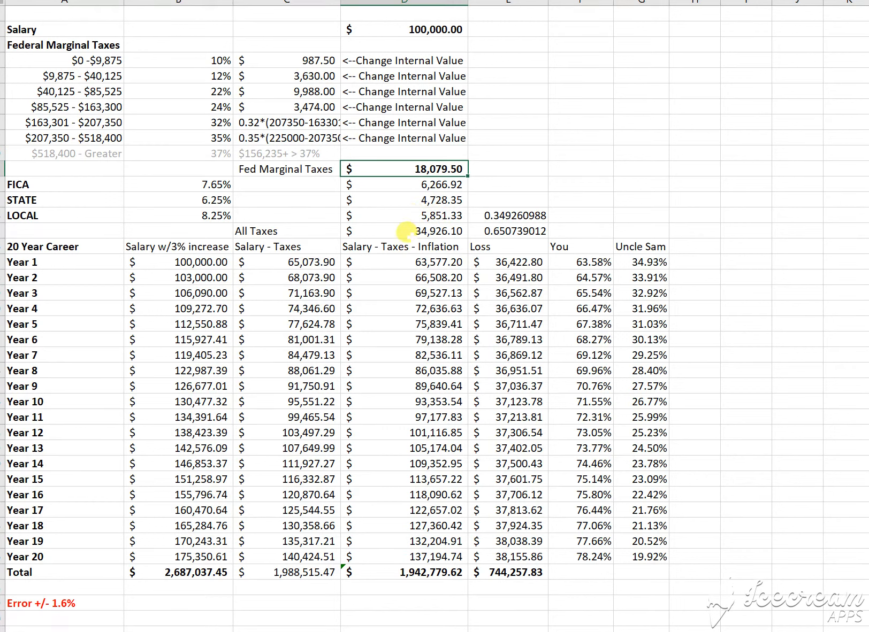
click(406, 227)
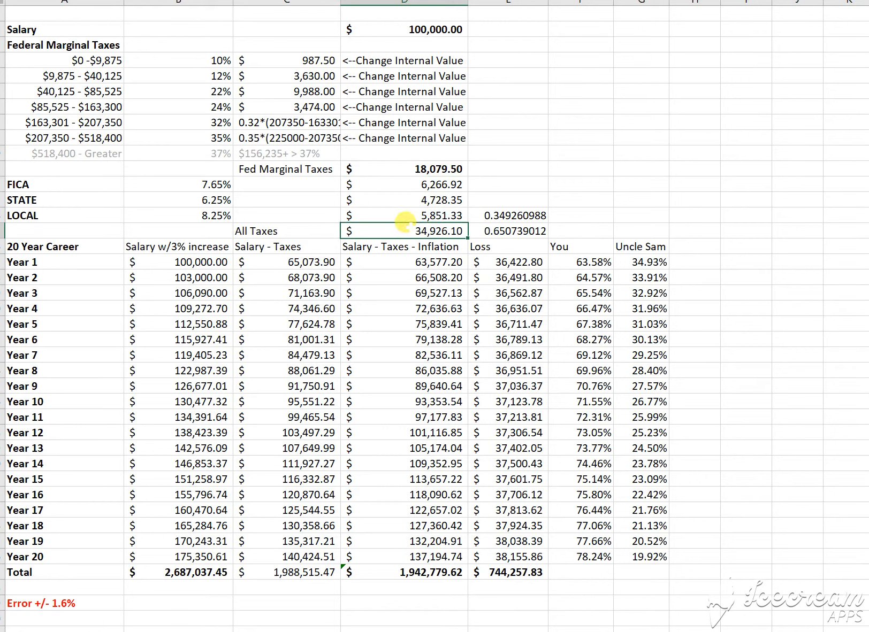
double_click(411, 230)
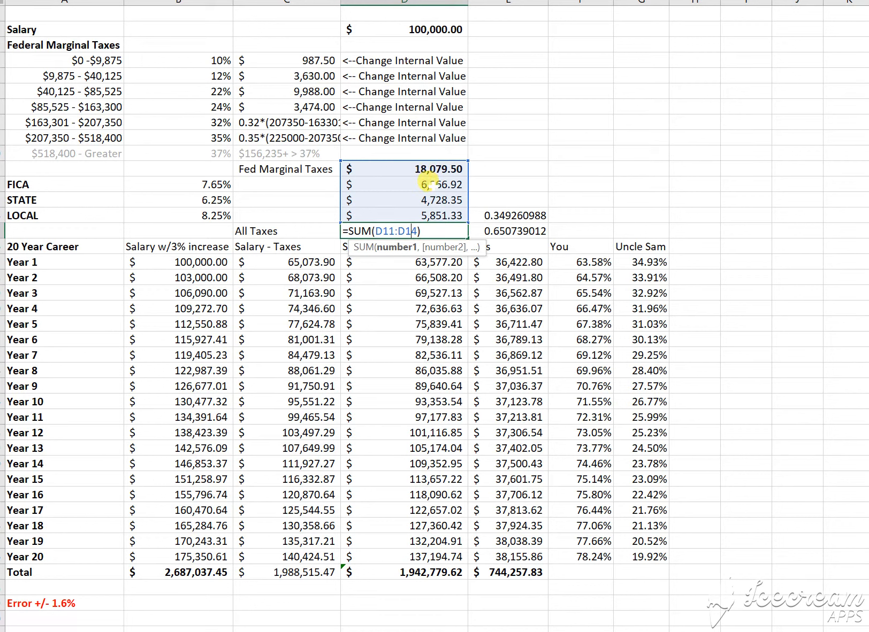
key(ctrl+Return)
click(657, 229)
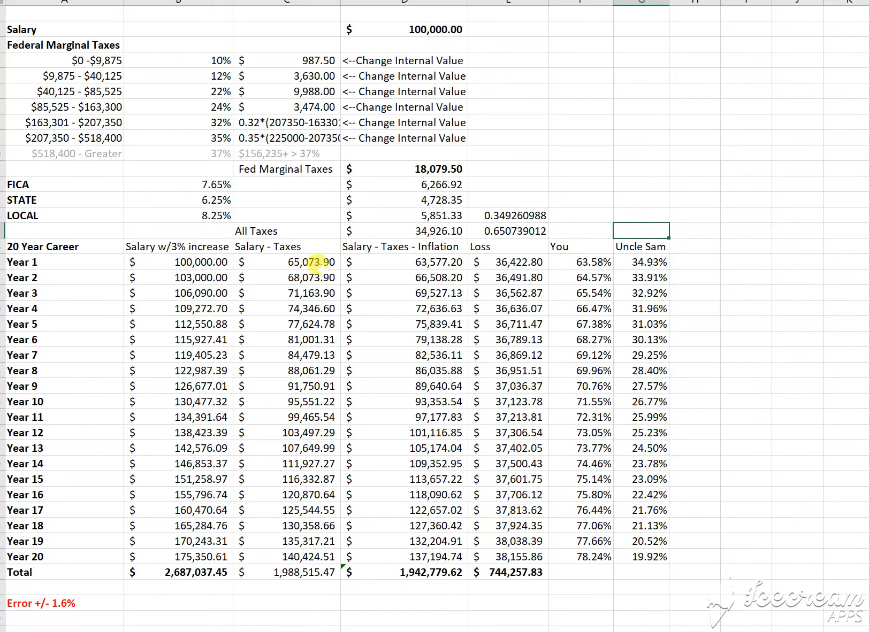
Step: Inspect the Year 1 formula in the Salary - Taxes column without changing it
click(300, 257)
double_click(301, 256)
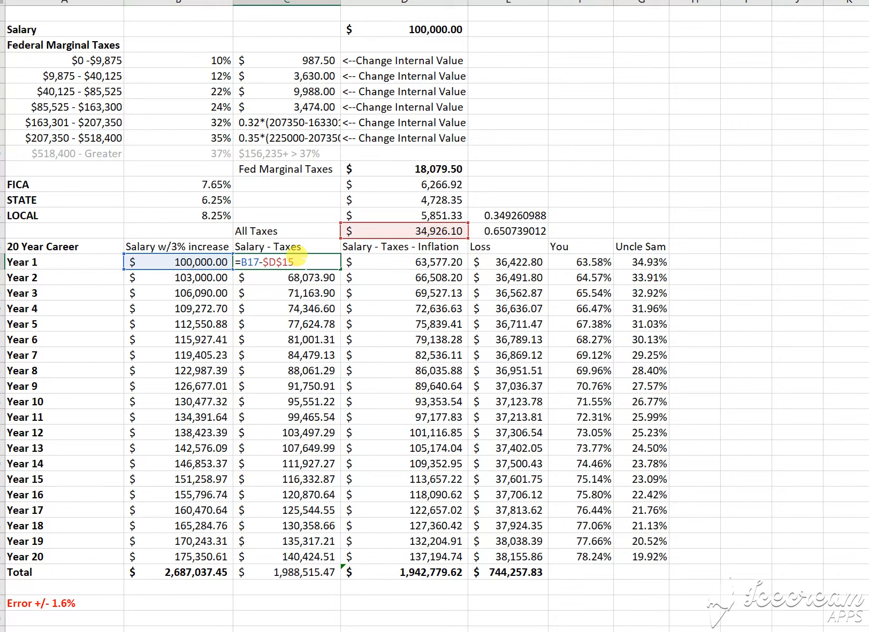
key(Escape)
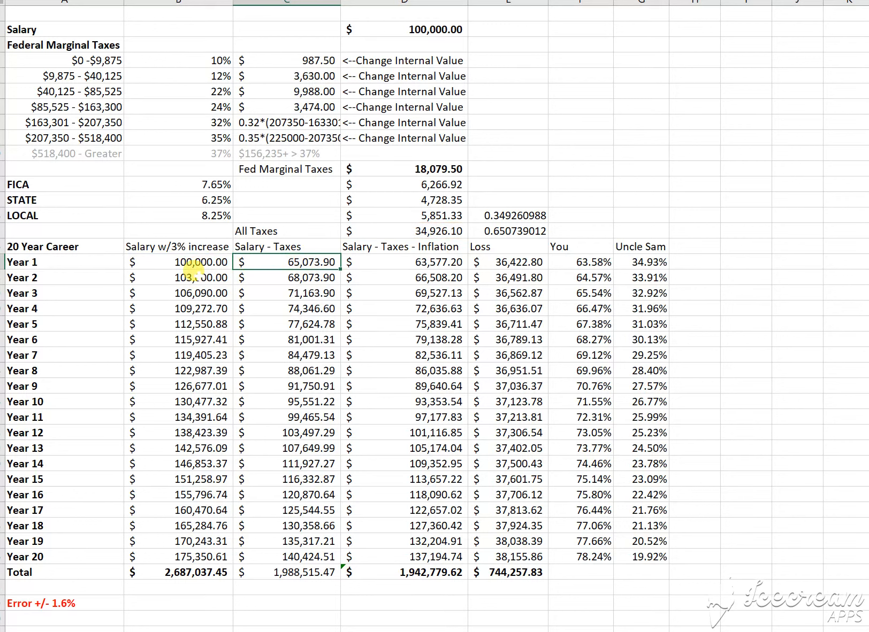